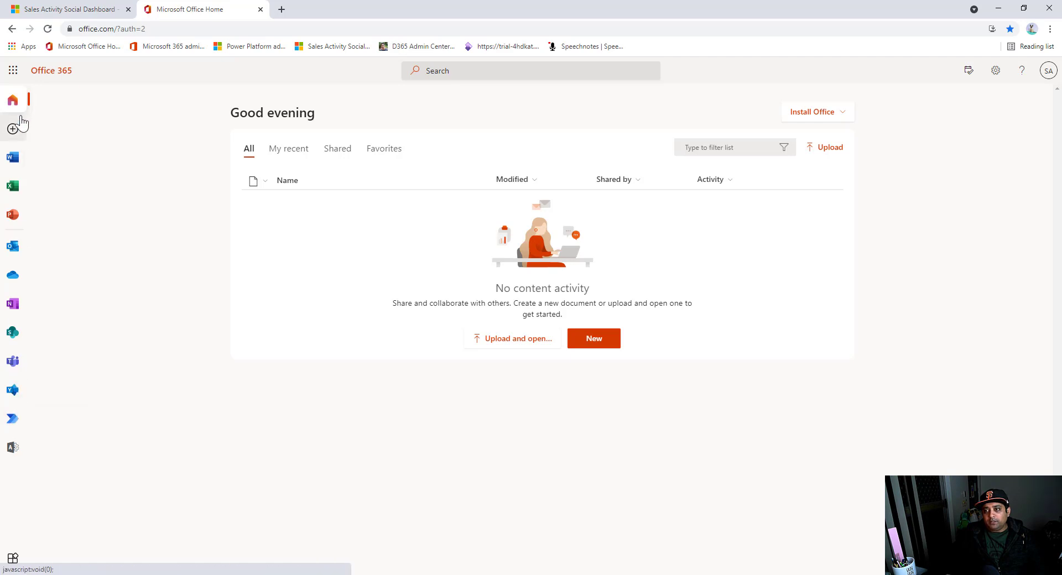
# Step: Open Power Automate from the full list of Office 365 apps and select the CRM871897 environment
pyautogui.click(13, 76)
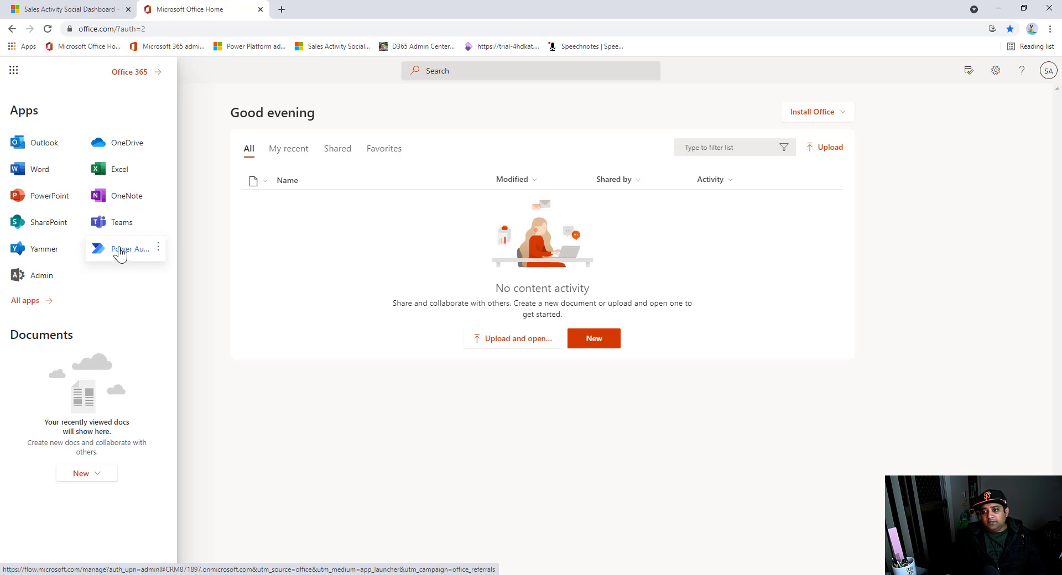
pyautogui.click(23, 302)
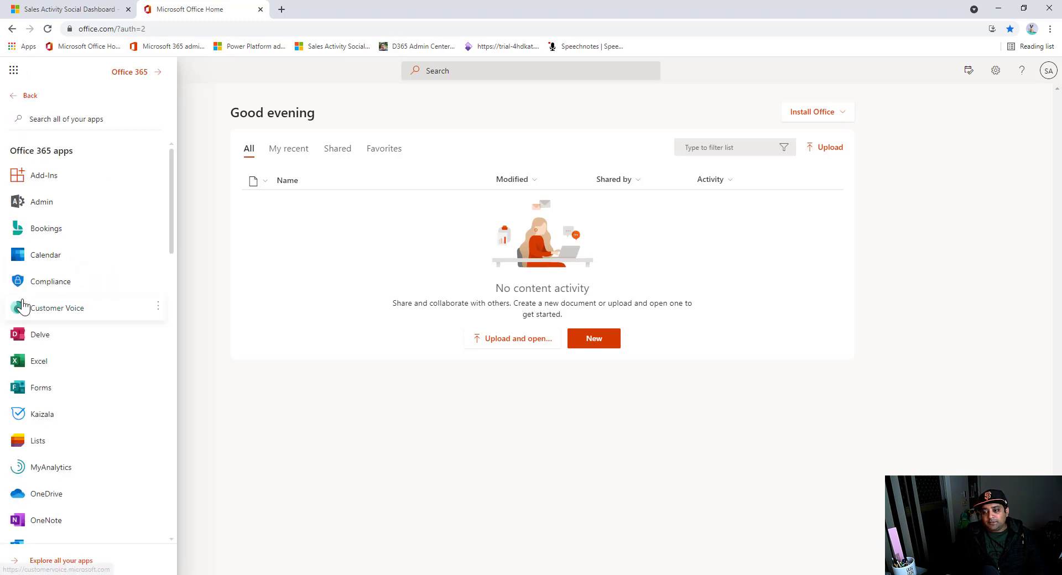
pyautogui.scroll(-3, 76, 250)
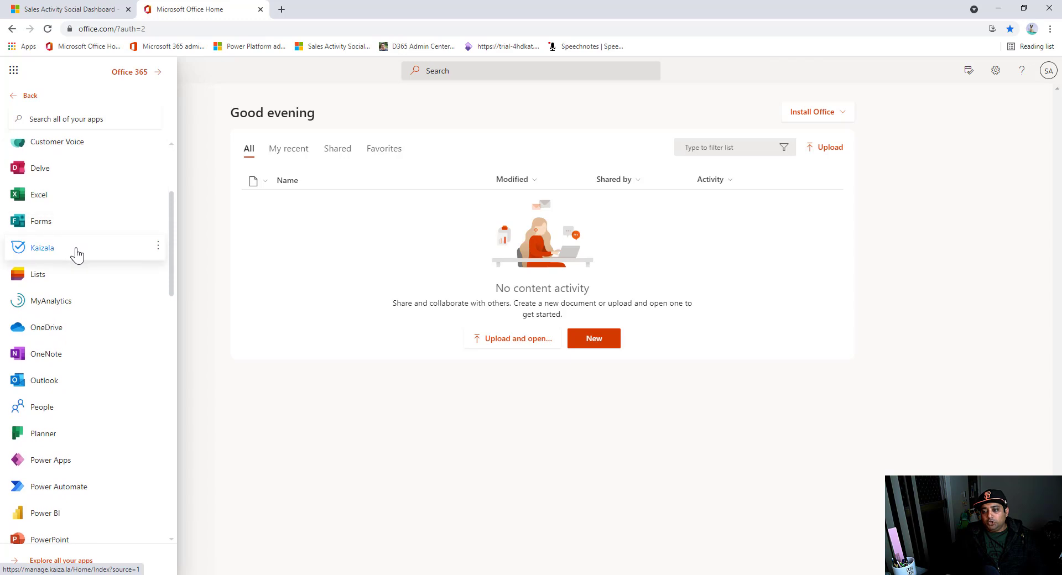
pyautogui.scroll(-1, 80, 249)
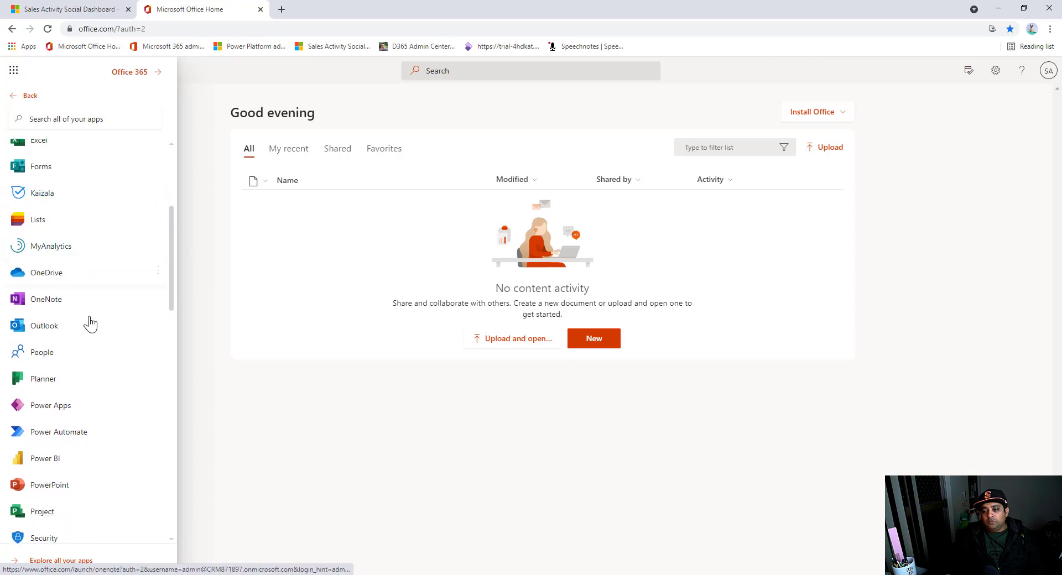
pyautogui.click(76, 437)
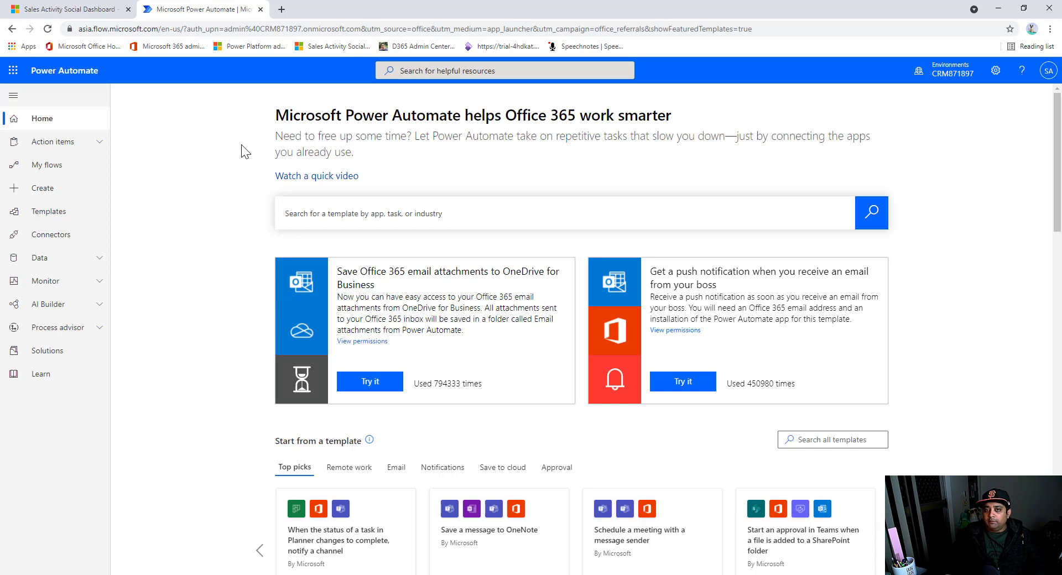
pyautogui.click(960, 82)
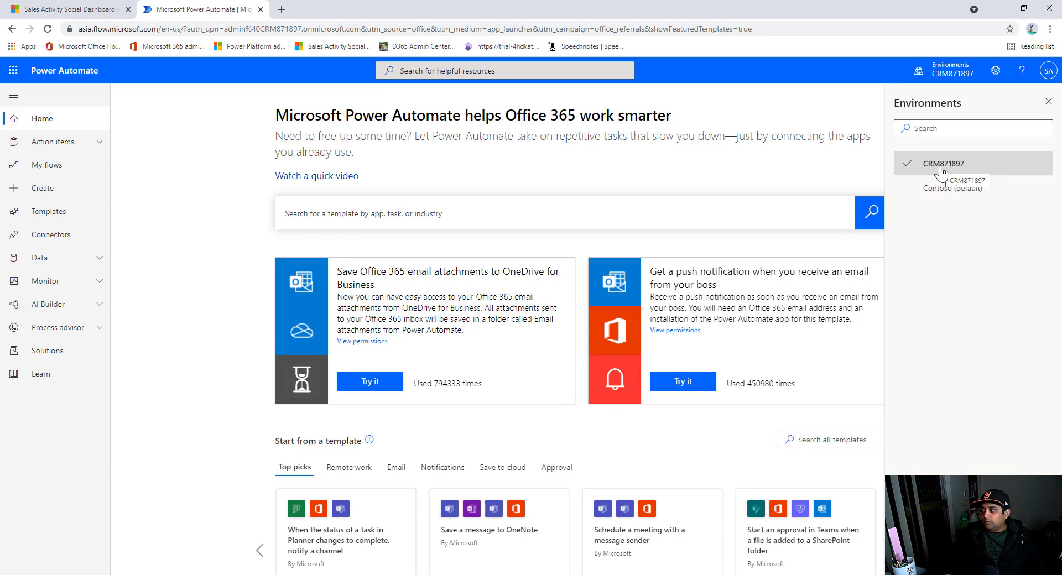
pyautogui.click(941, 168)
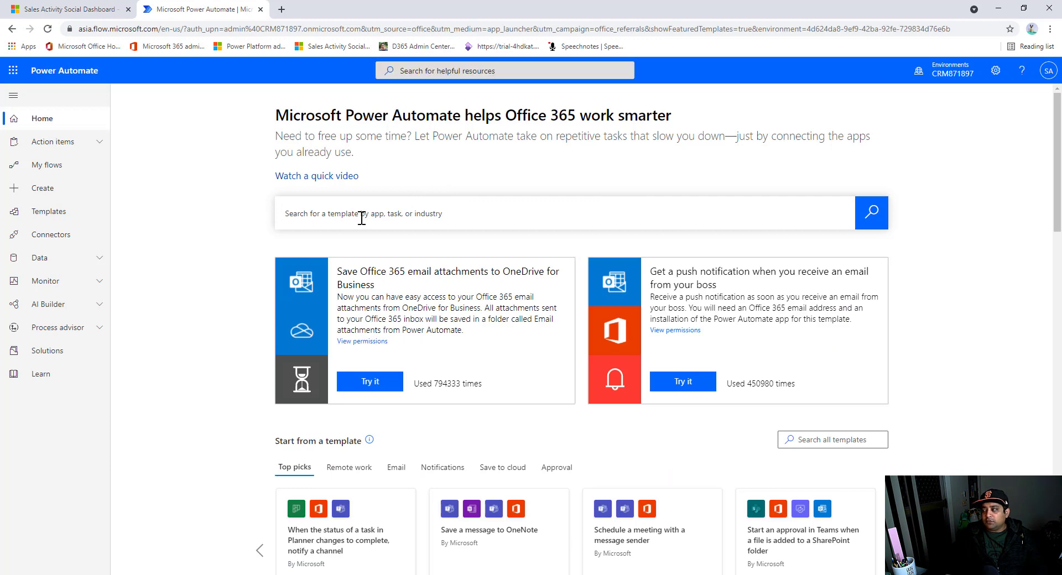
# Step: Look through the home page's templates and popular services, and view the list of existing cloud flows
pyautogui.scroll(-6, 389, 249)
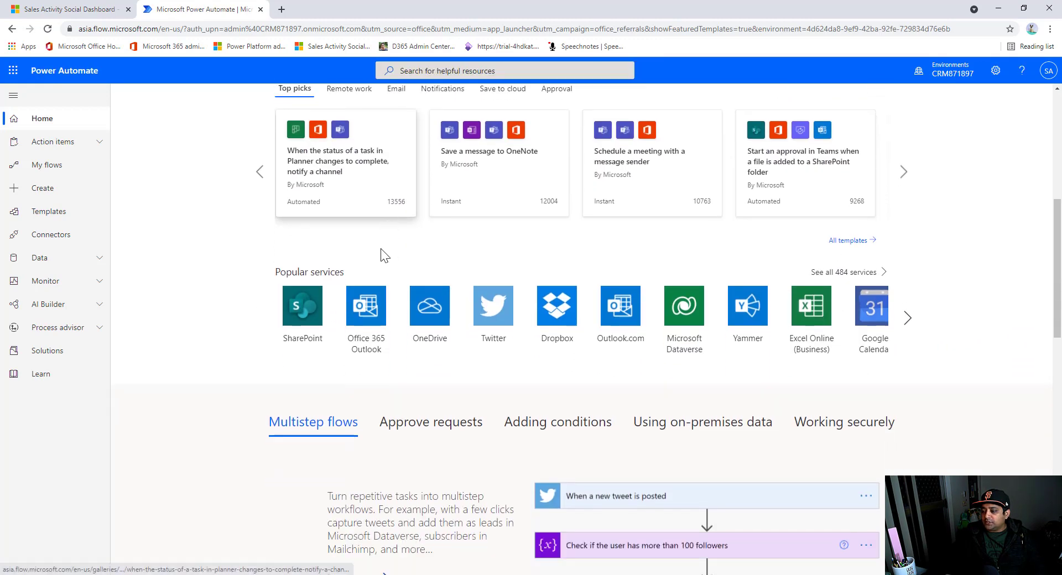
pyautogui.scroll(-1, 249, 225)
pyautogui.scroll(-1, 225, 208)
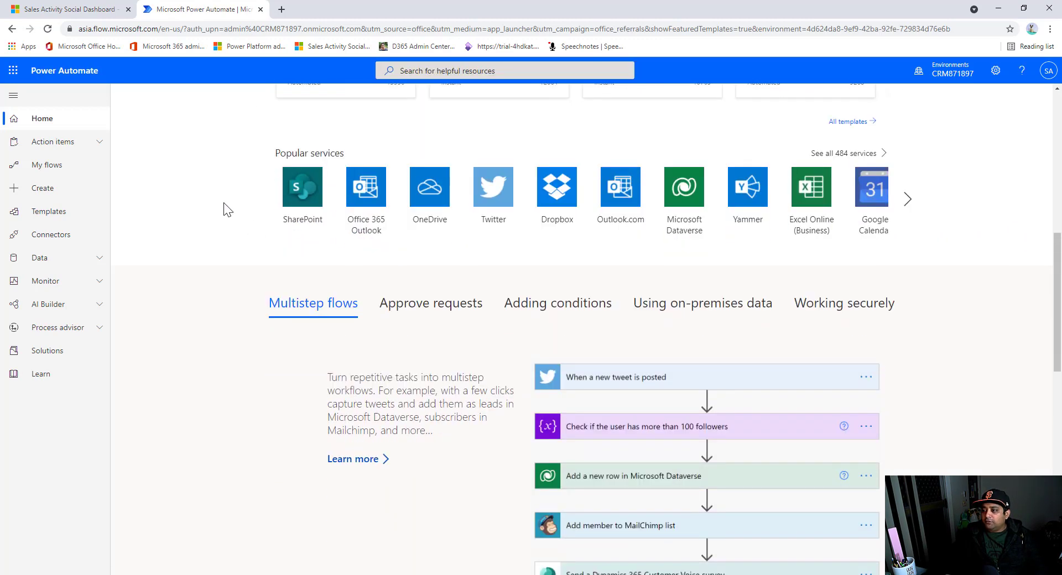
pyautogui.scroll(5, 230, 194)
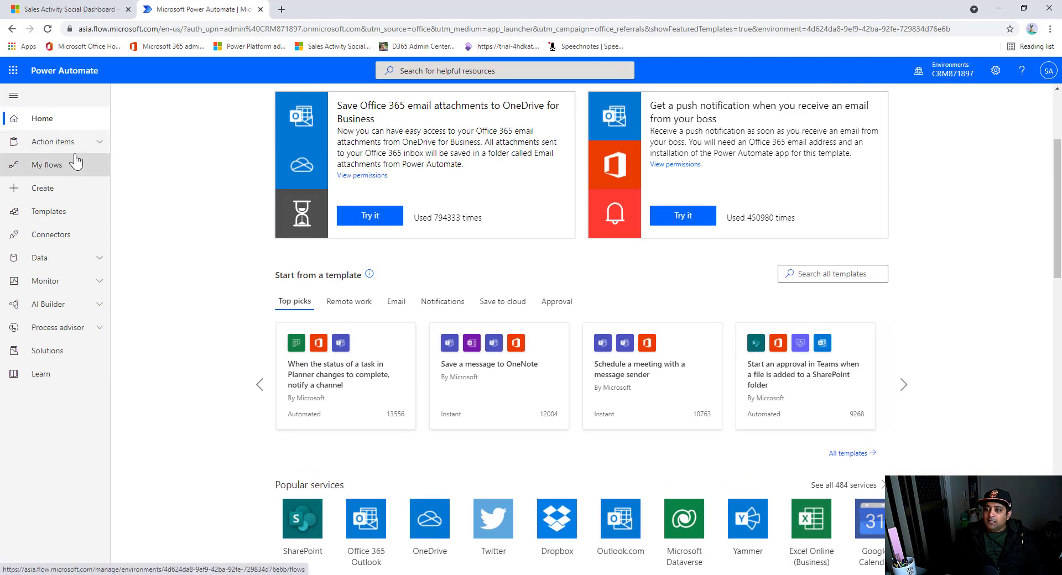
pyautogui.click(67, 168)
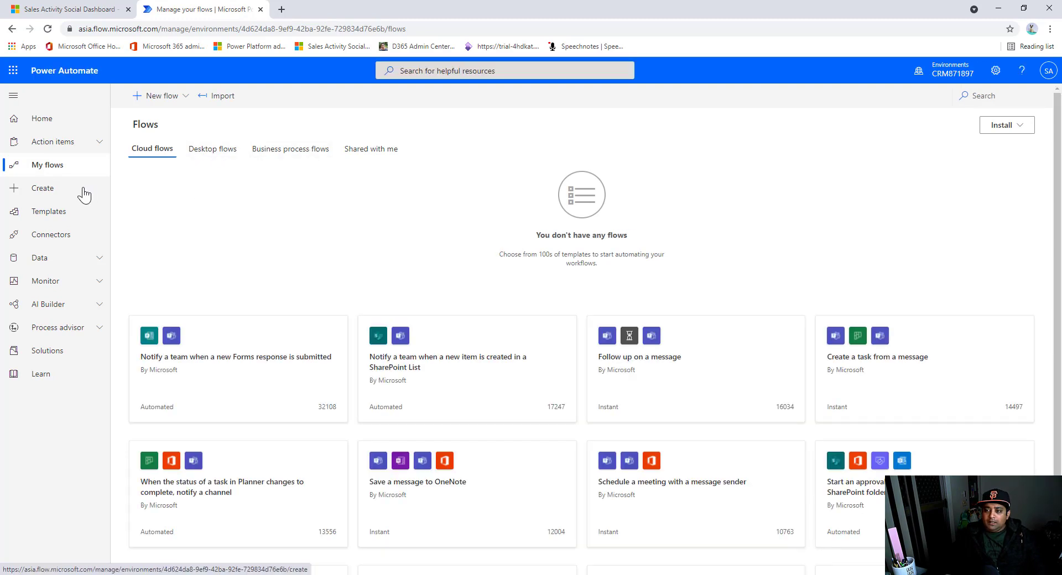
# Step: Open the flow creation page and browse its connectors and the Remote work and Email templates
pyautogui.click(67, 193)
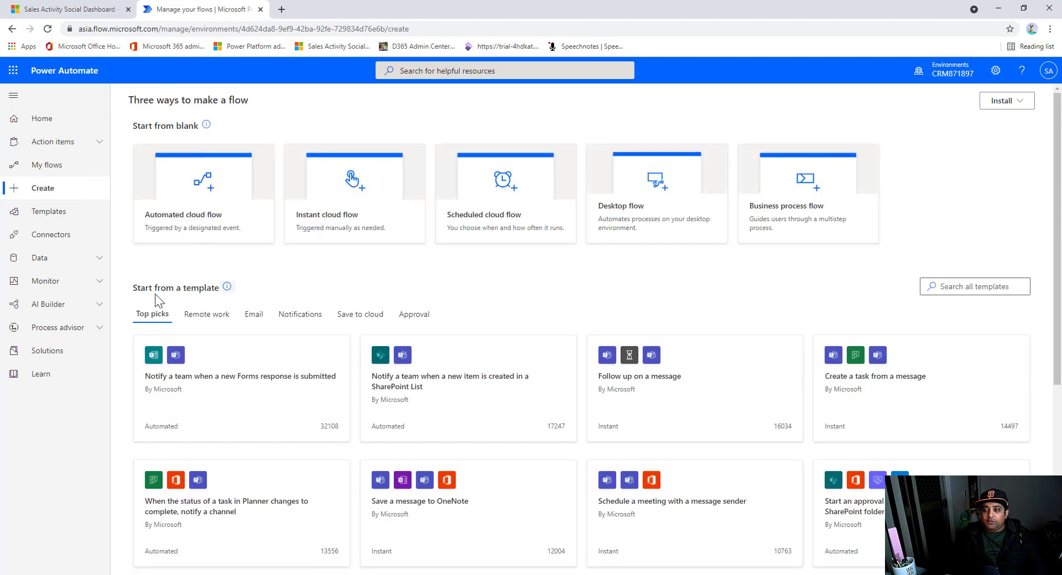
pyautogui.scroll(-5, 168, 295)
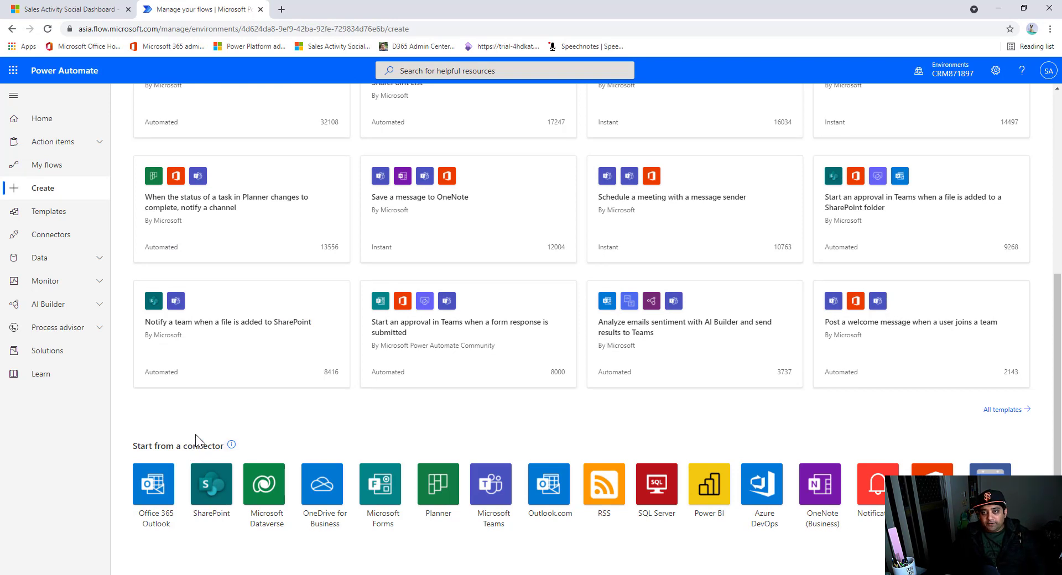
pyautogui.scroll(3, 196, 441)
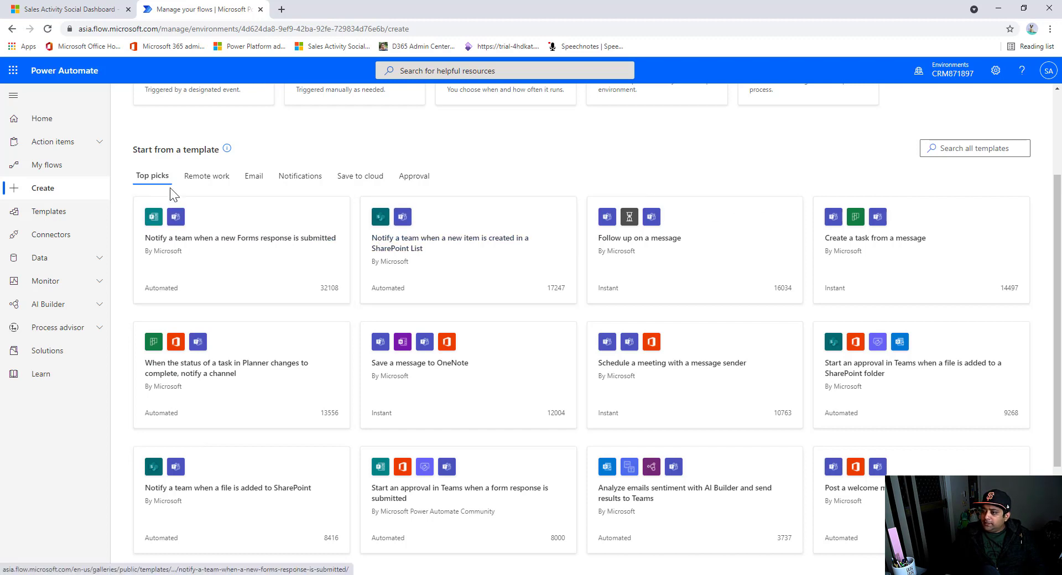
pyautogui.click(202, 179)
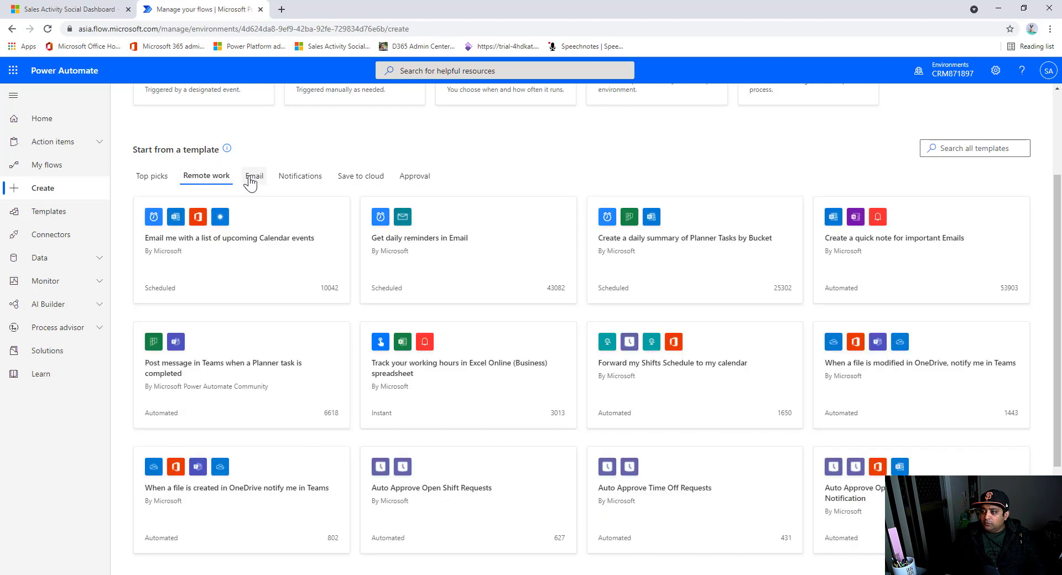
pyautogui.click(251, 178)
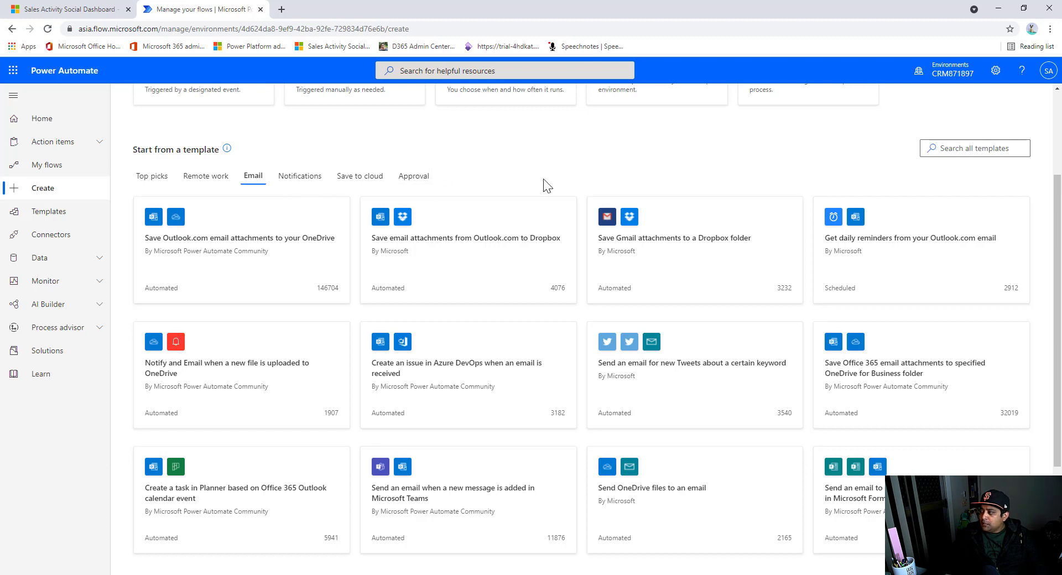
# Step: Search the templates for "click" and create a flow from the "Click a button to email a note" template
pyautogui.click(976, 144)
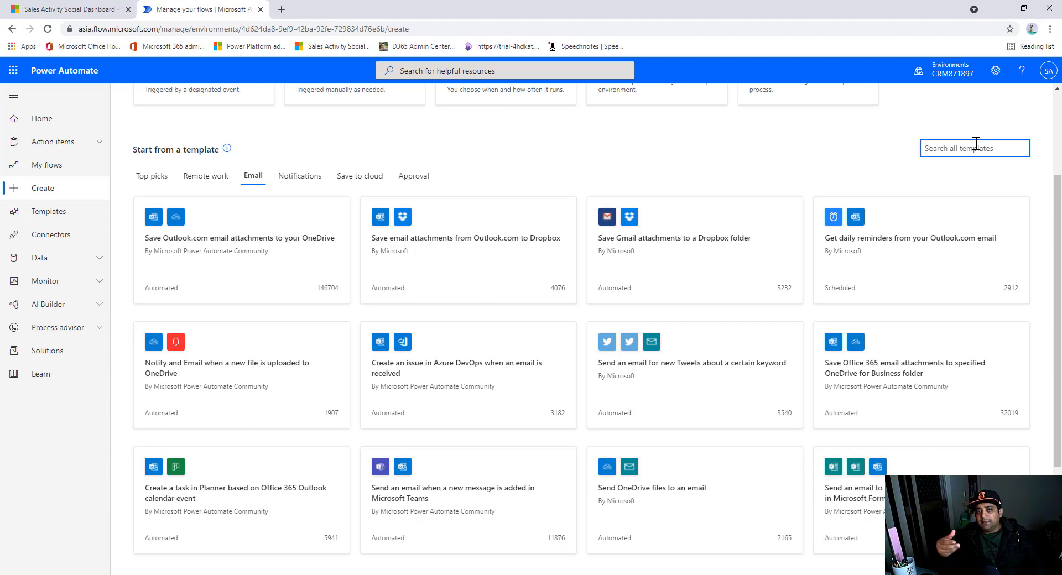
pyautogui.write('clic')
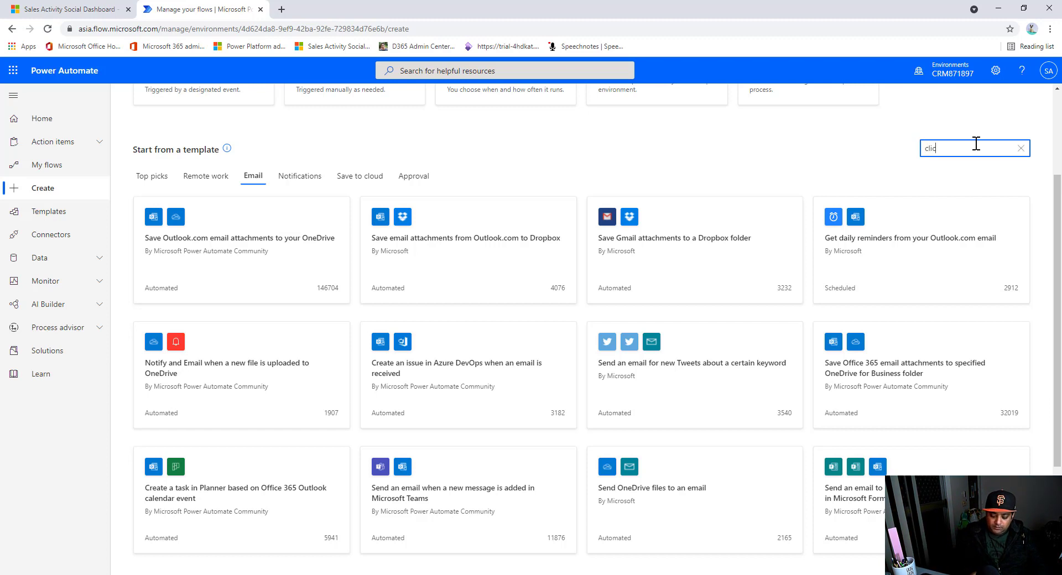
pyautogui.write('k')
pyautogui.press('Return')
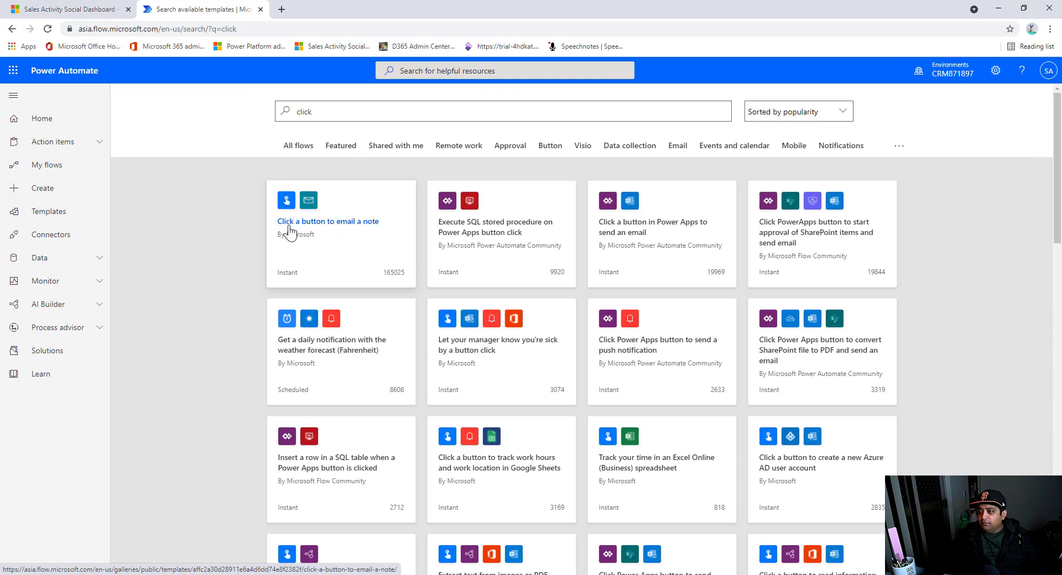
pyautogui.click(339, 227)
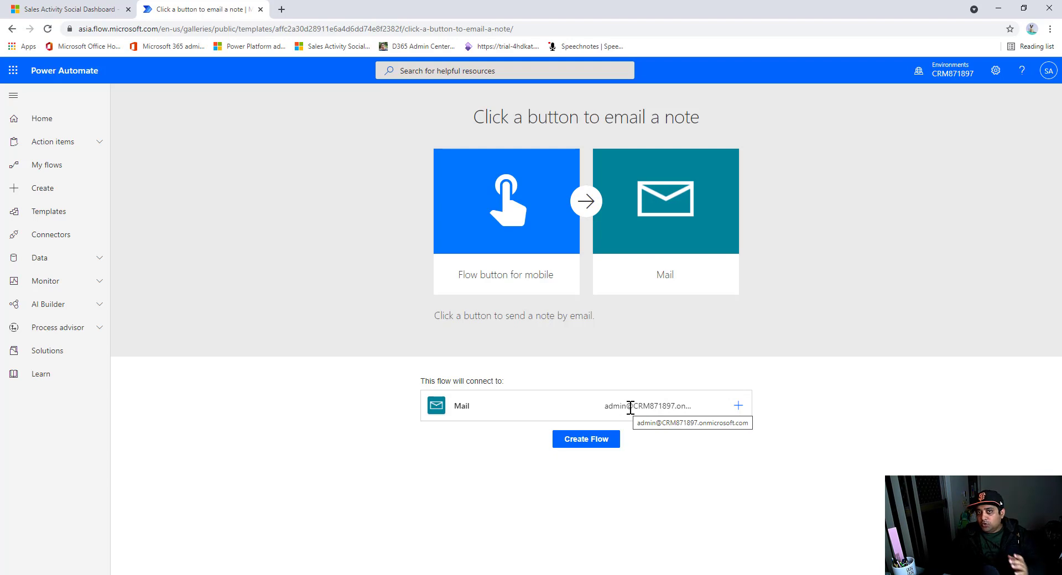
pyautogui.click(585, 444)
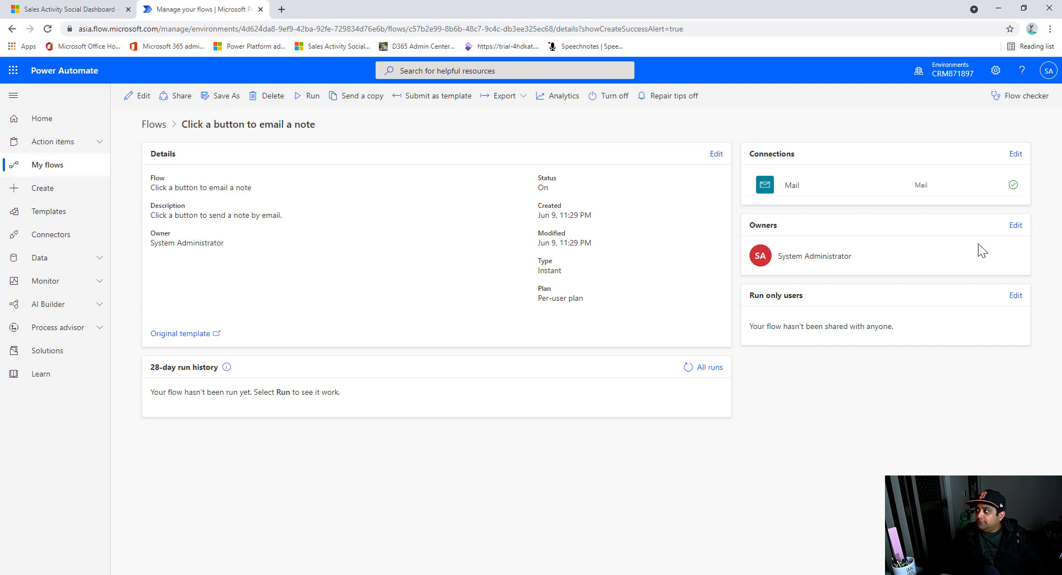
# Step: Check the new flow for errors and warnings with the Flow checker
pyautogui.click(1018, 102)
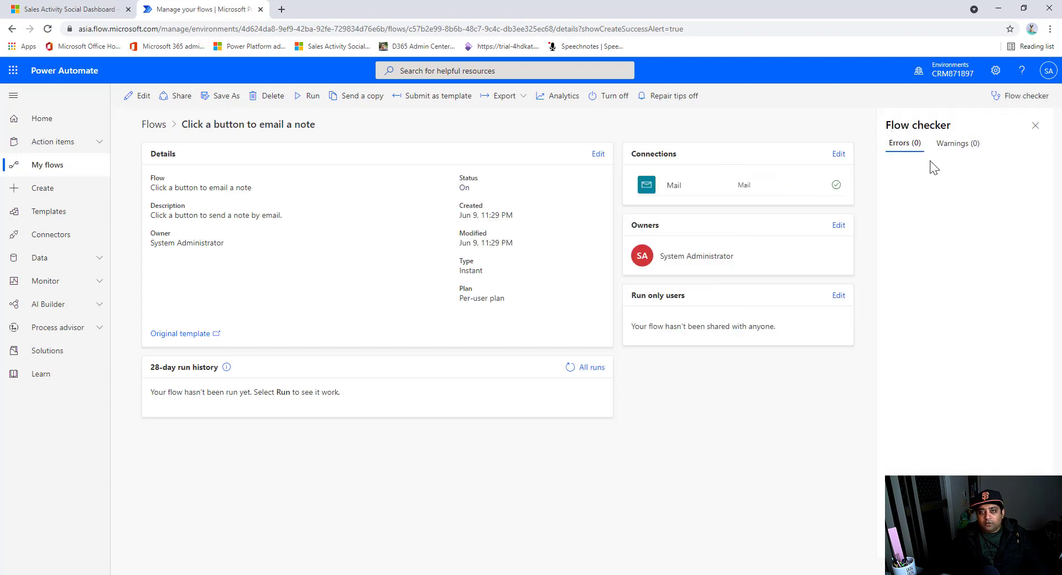
pyautogui.click(1037, 131)
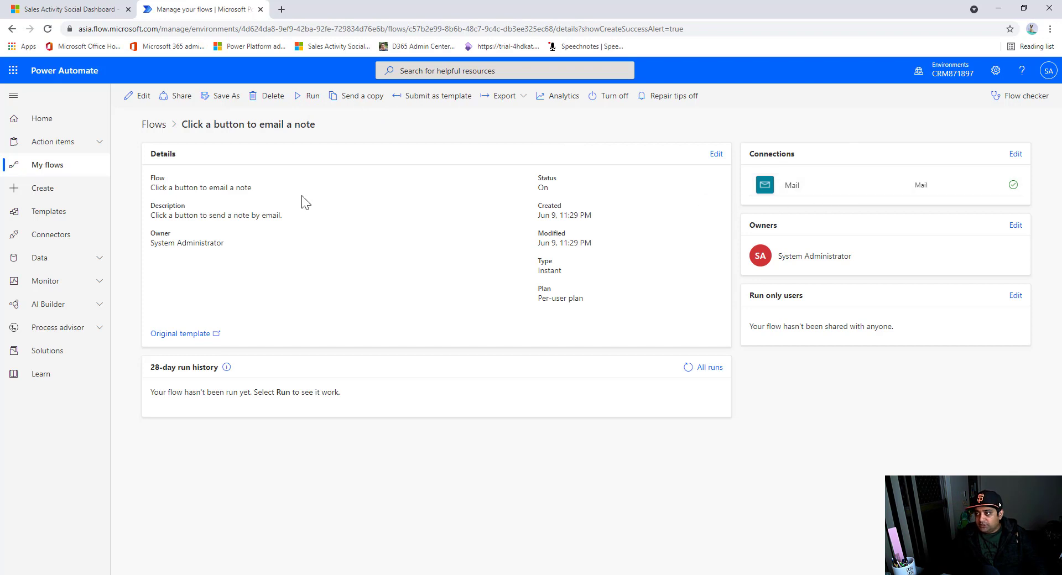
# Step: Run the flow with email subject "Hello World" and body "This is my first email from a flow.", and refresh its run history
pyautogui.click(311, 100)
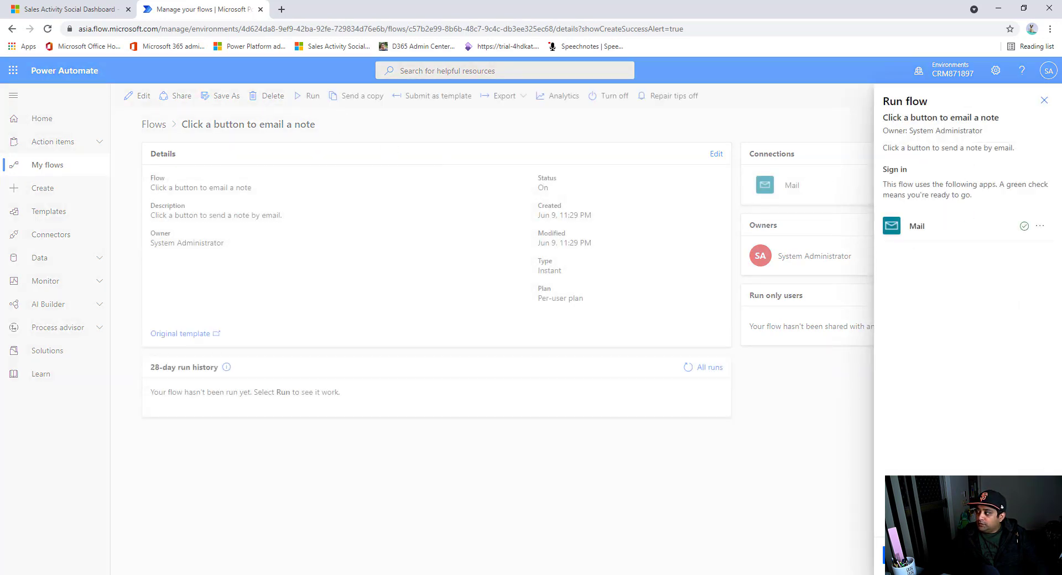
pyautogui.click(907, 556)
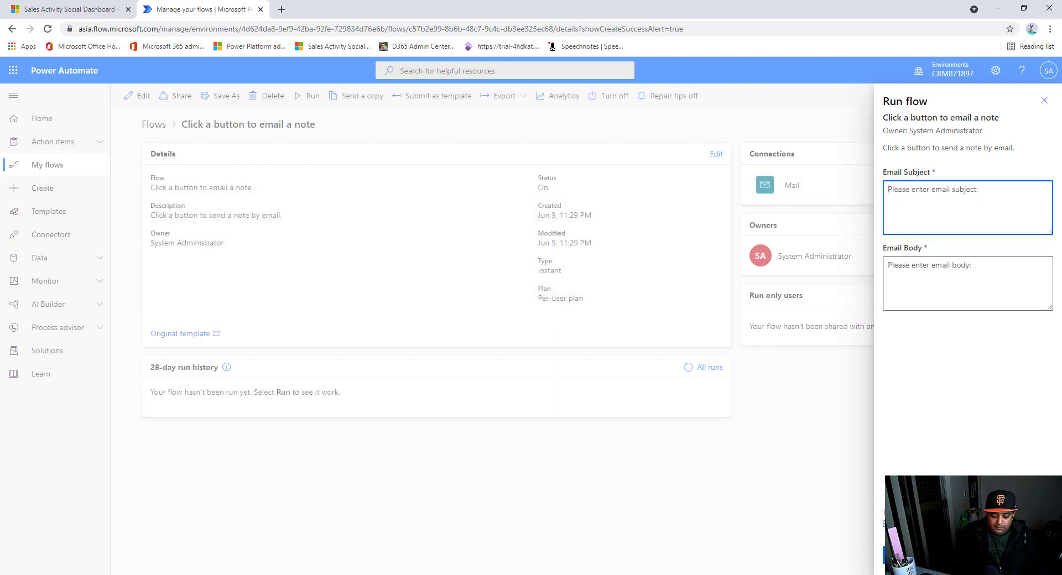
pyautogui.write('Hello W')
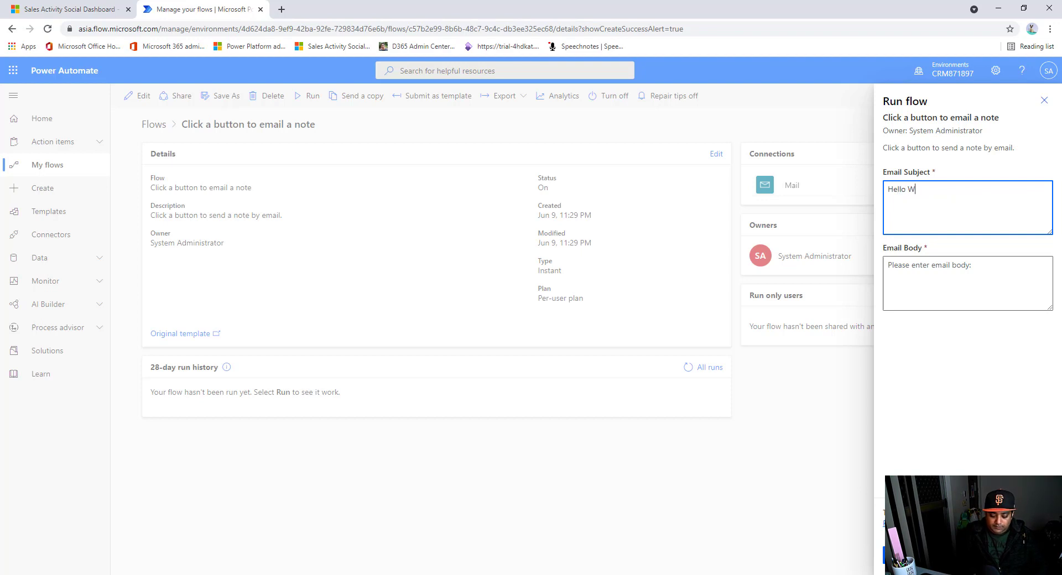
pyautogui.write('orld')
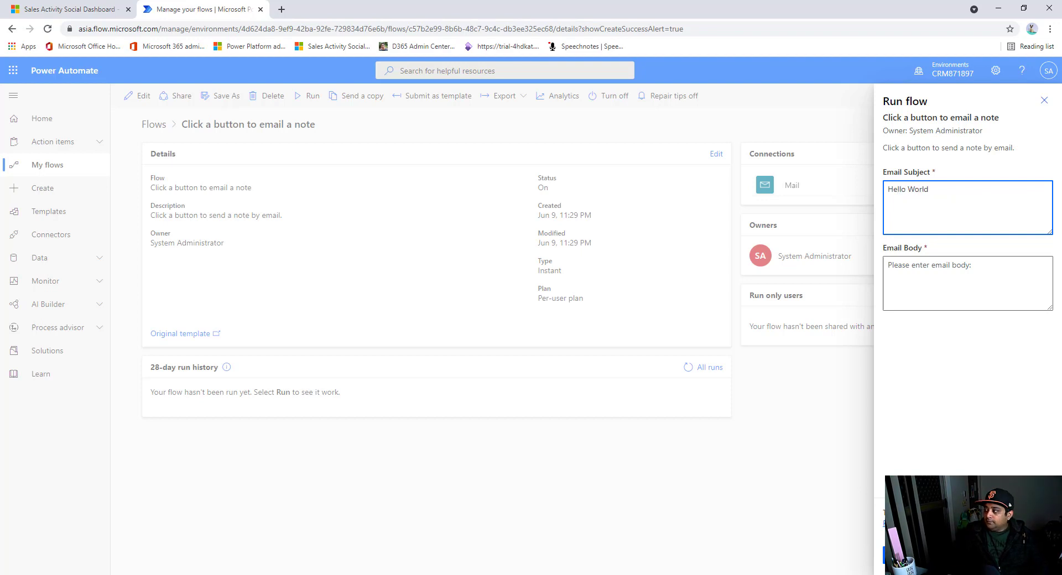
pyautogui.click(940, 265)
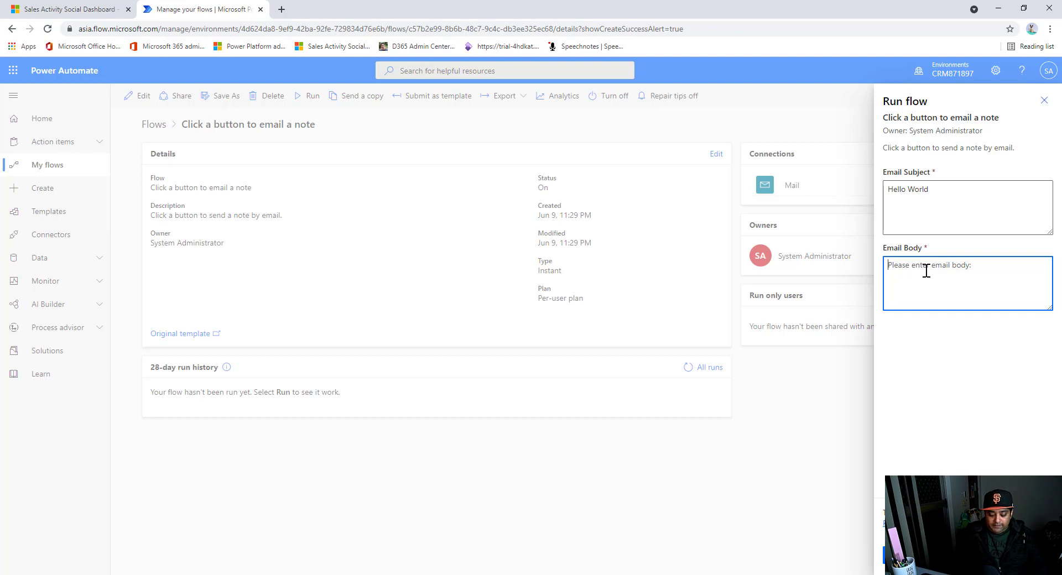
pyautogui.write('This is my')
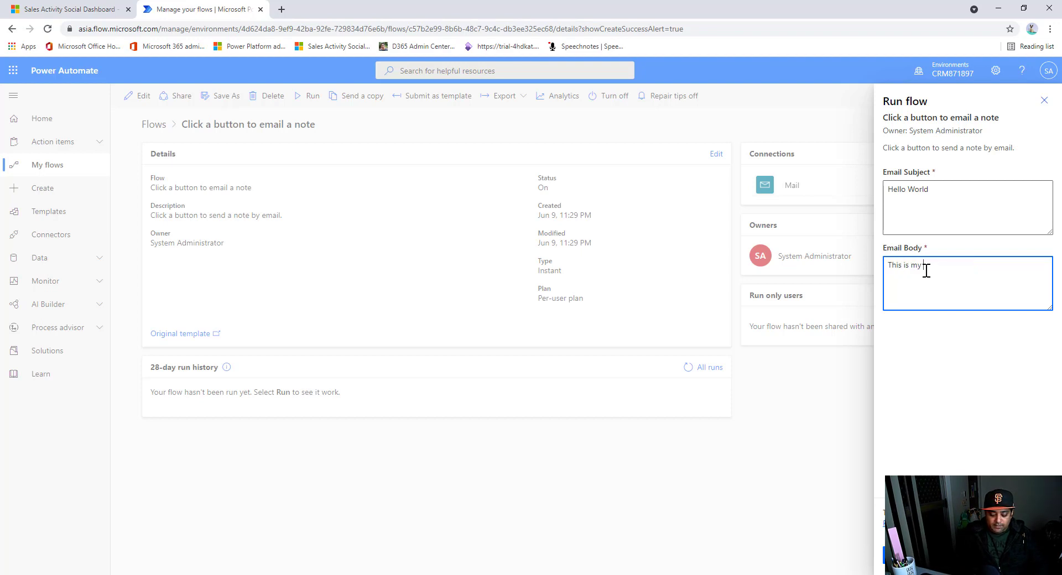
pyautogui.write(' first email from a')
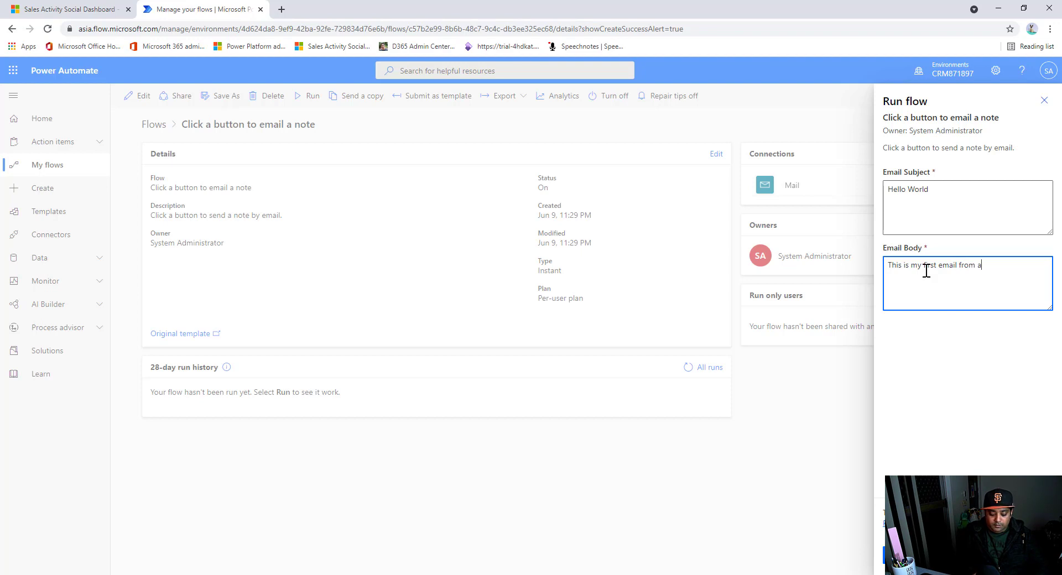
pyautogui.write(' flow')
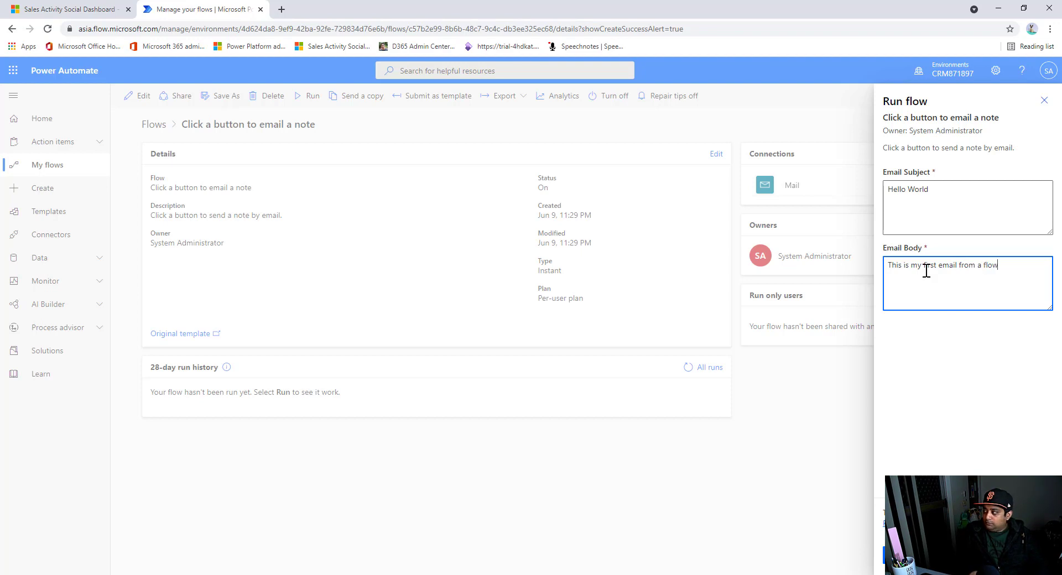
pyautogui.write('.')
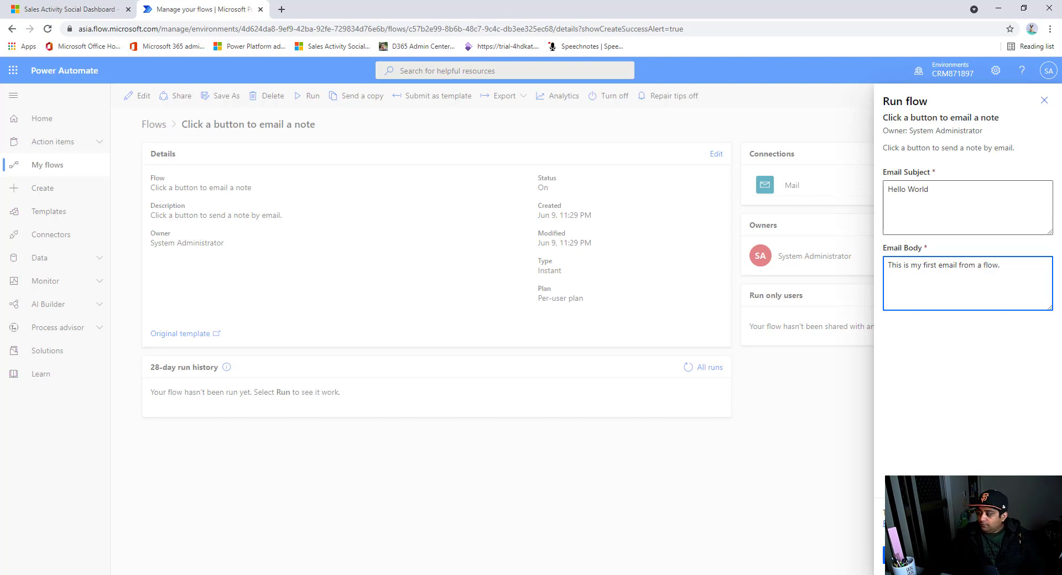
pyautogui.click(907, 555)
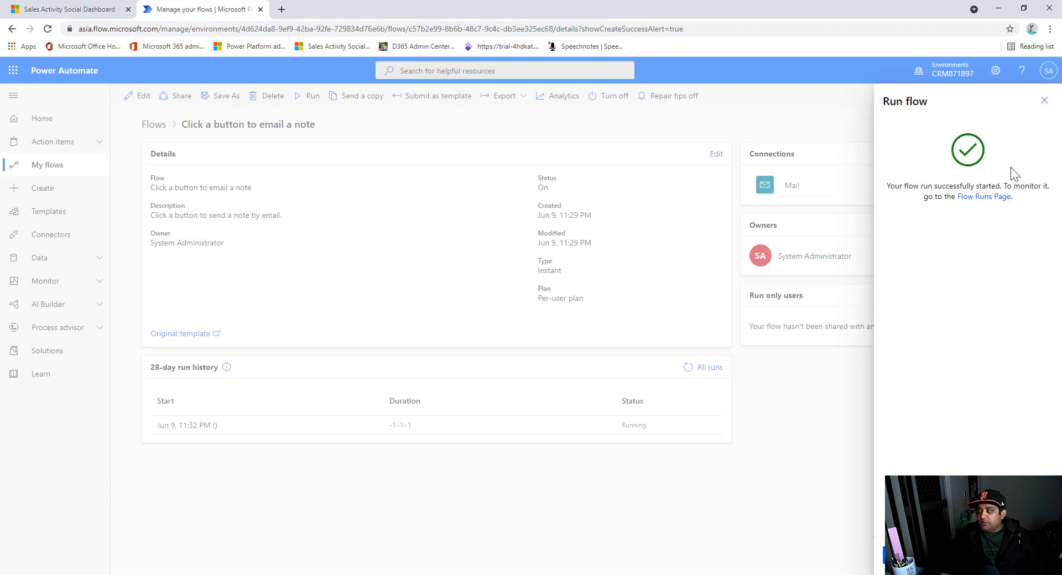
pyautogui.click(905, 555)
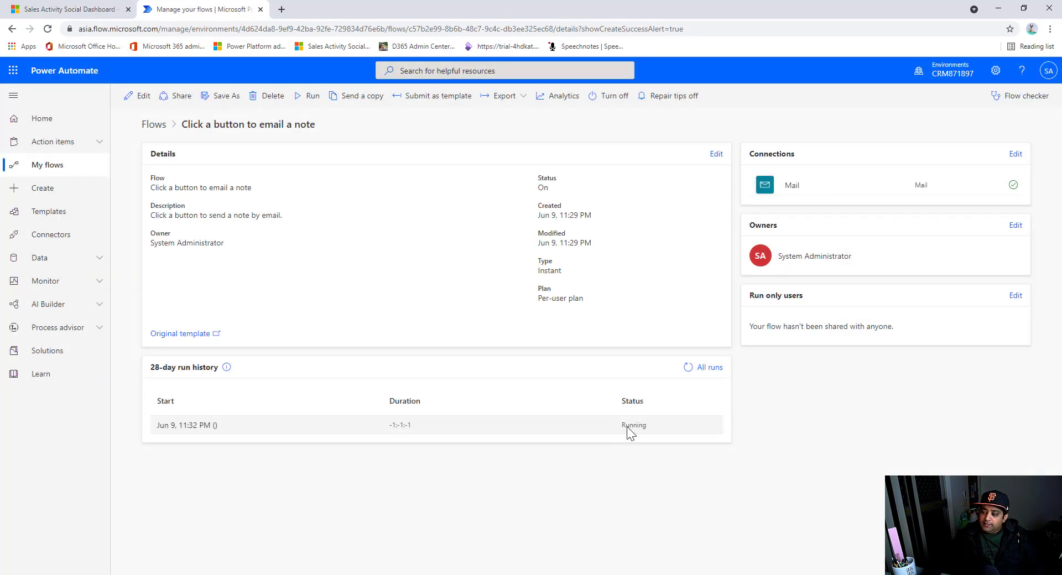
pyautogui.click(687, 367)
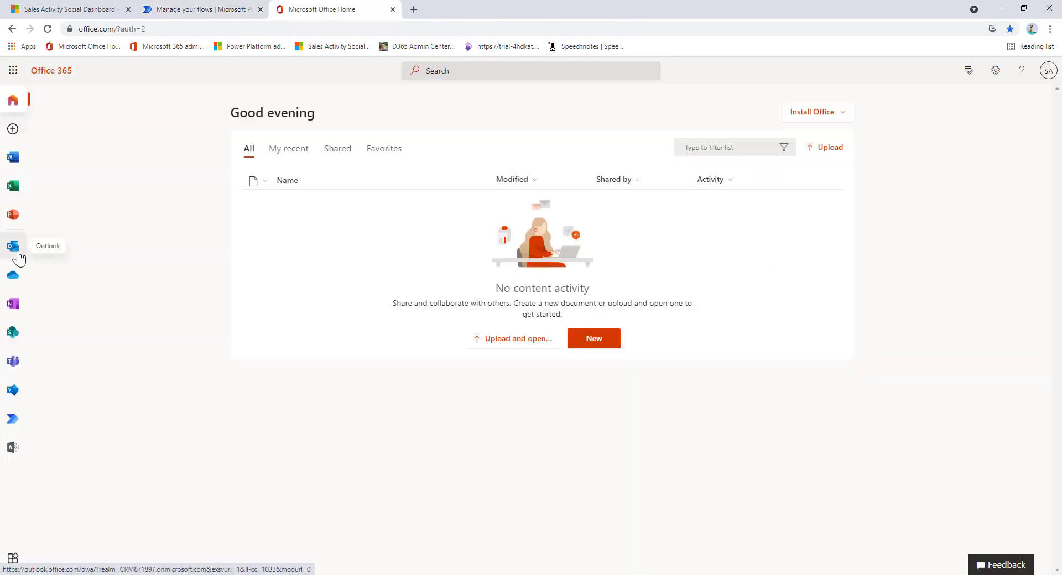
# Step: Switch to Outlook and open the Hello World email in the inbox to check its sender and body
pyautogui.click(18, 253)
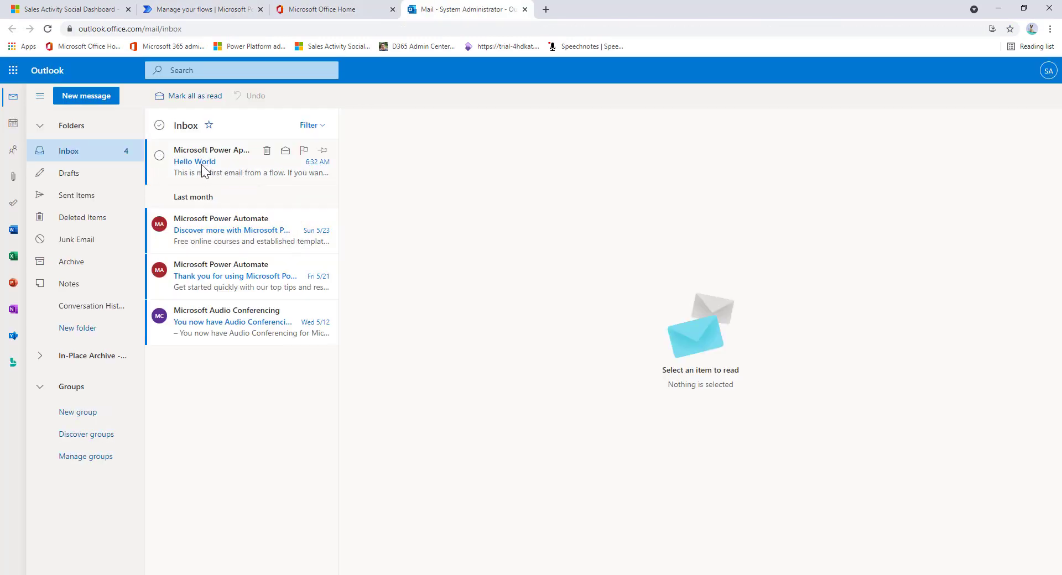
pyautogui.click(202, 171)
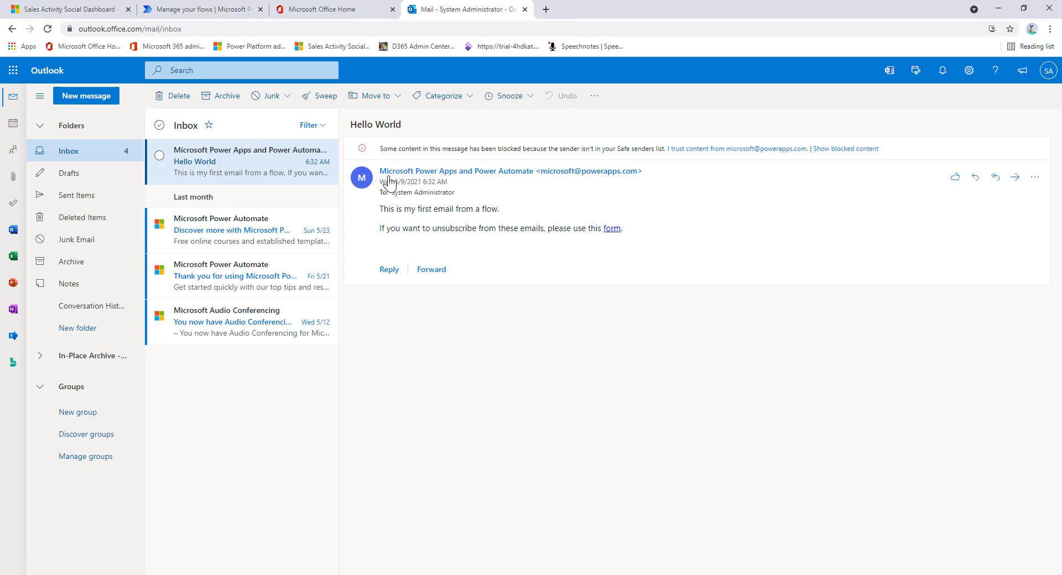
pyautogui.moveTo(410, 182)
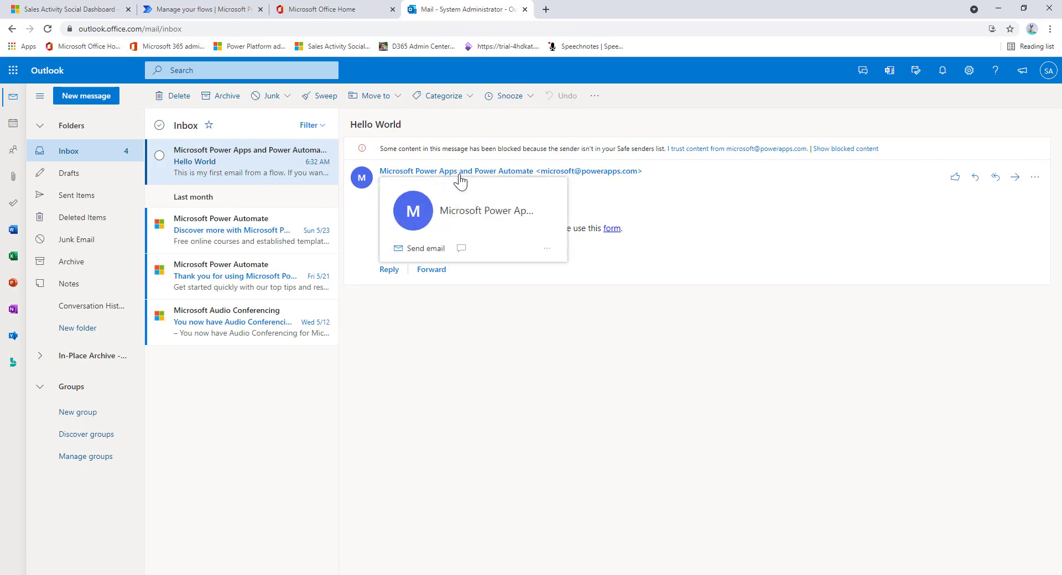